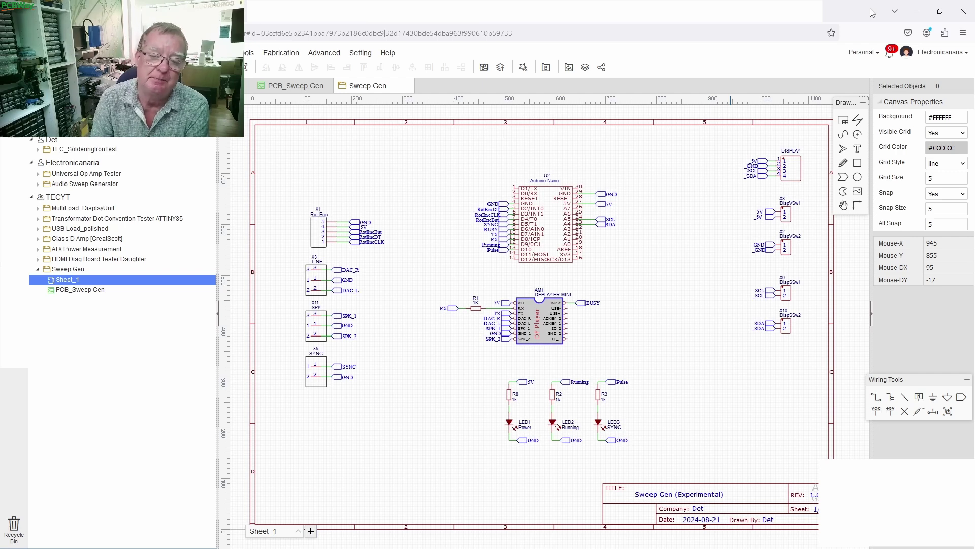
# - Examine the Sweep Gen schematic, covering the Arduino Nano, the DFPlayer Mini, and the rotary encoder, line, speaker and sync connectors
pyautogui.press('F11')
pyautogui.scroll(3, 487, 158)
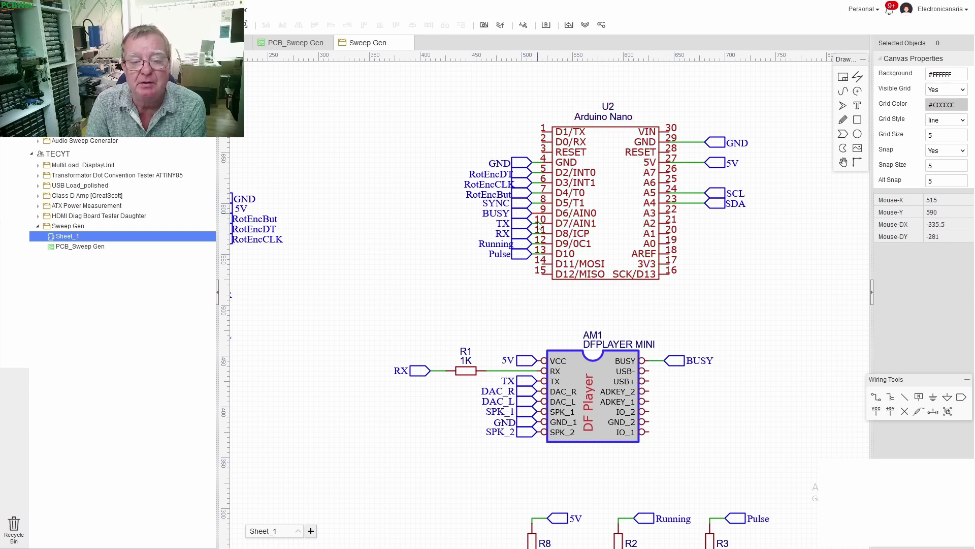
pyautogui.scroll(-2, 558, 233)
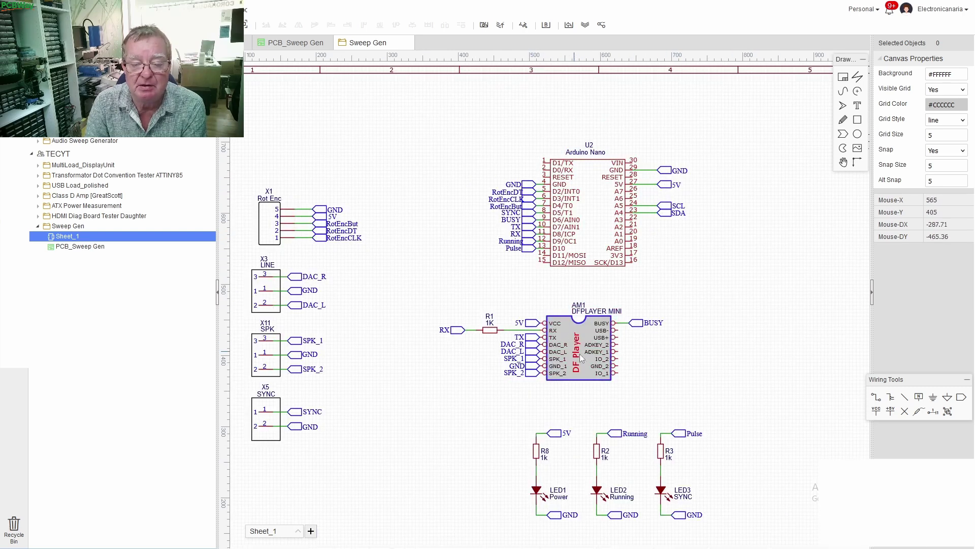
pyautogui.scroll(2, 554, 306)
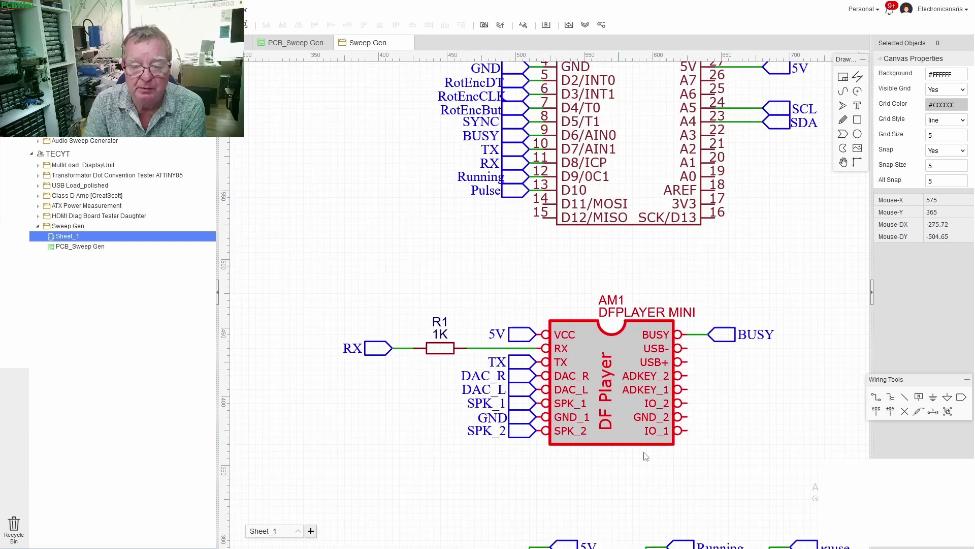
pyautogui.scroll(-3, 667, 302)
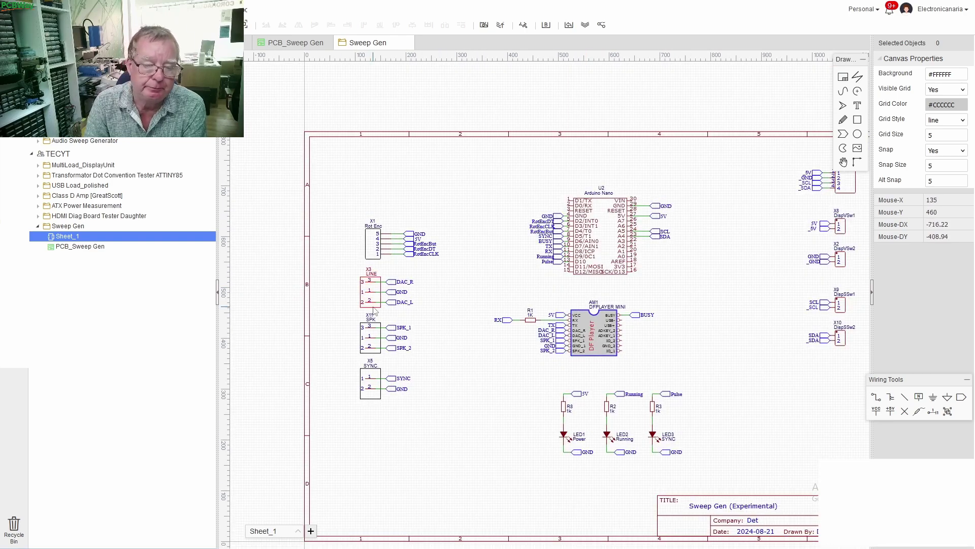
pyautogui.scroll(3, 387, 243)
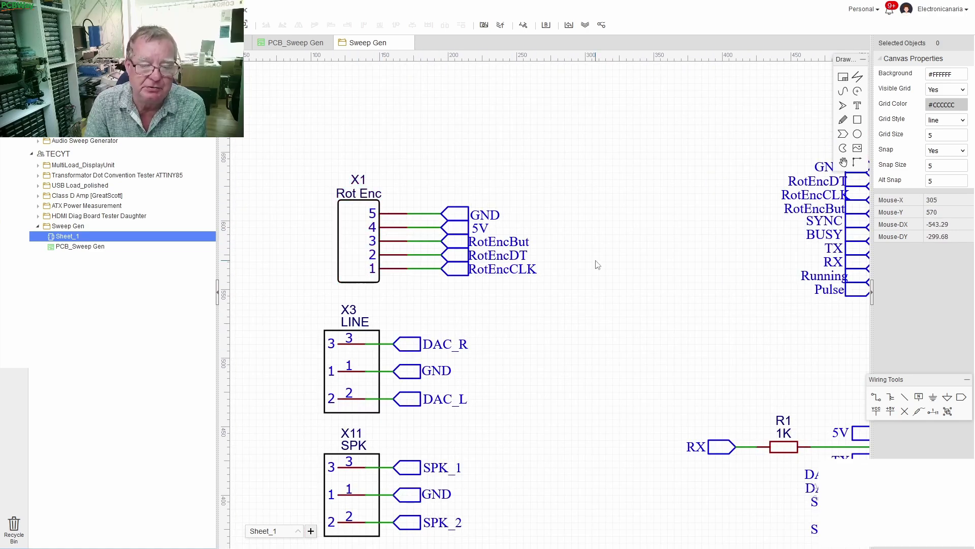
pyautogui.scroll(-1, 598, 264)
pyautogui.scroll(-1, 643, 381)
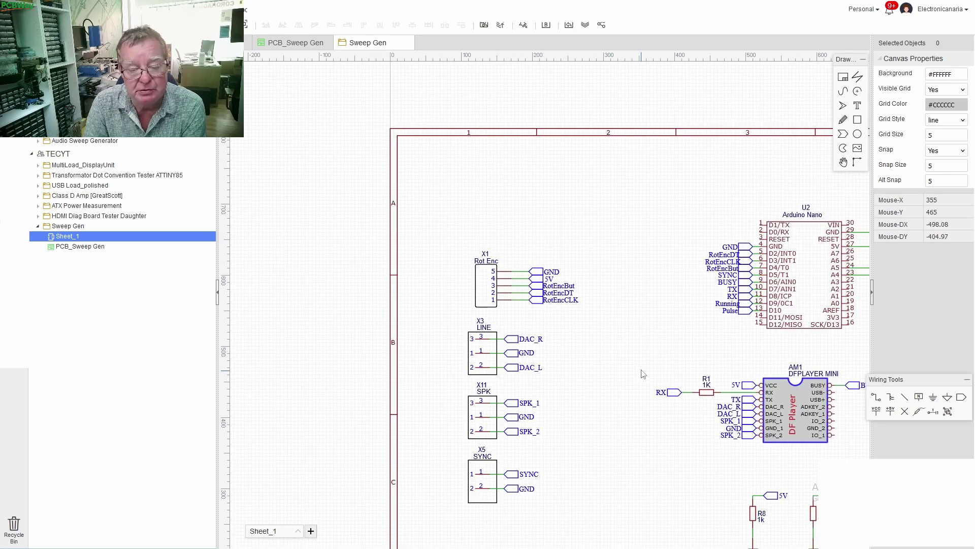
pyautogui.scroll(-1, 630, 402)
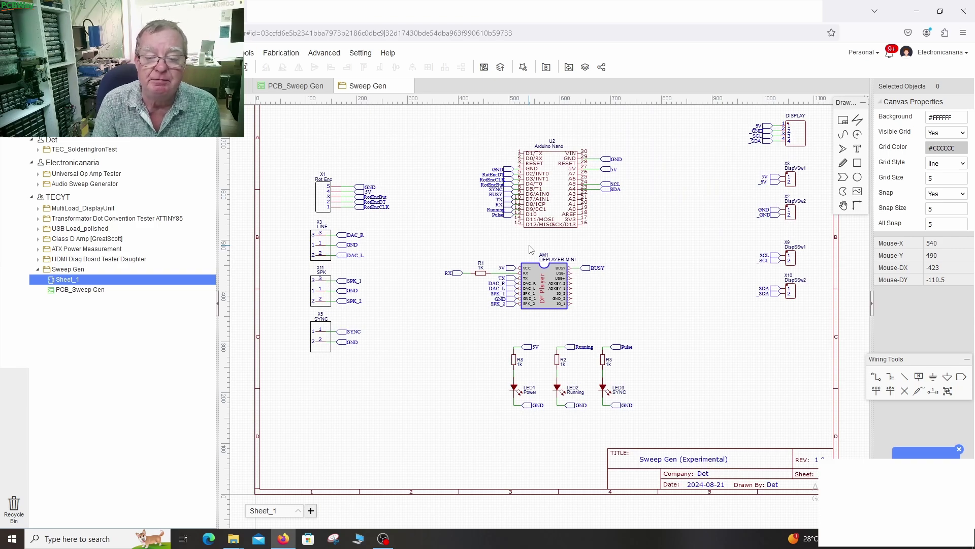
# - Examine the pin connections of the DFPlayer Mini and its RX series resistor in the schematic
pyautogui.scroll(5, 519, 272)
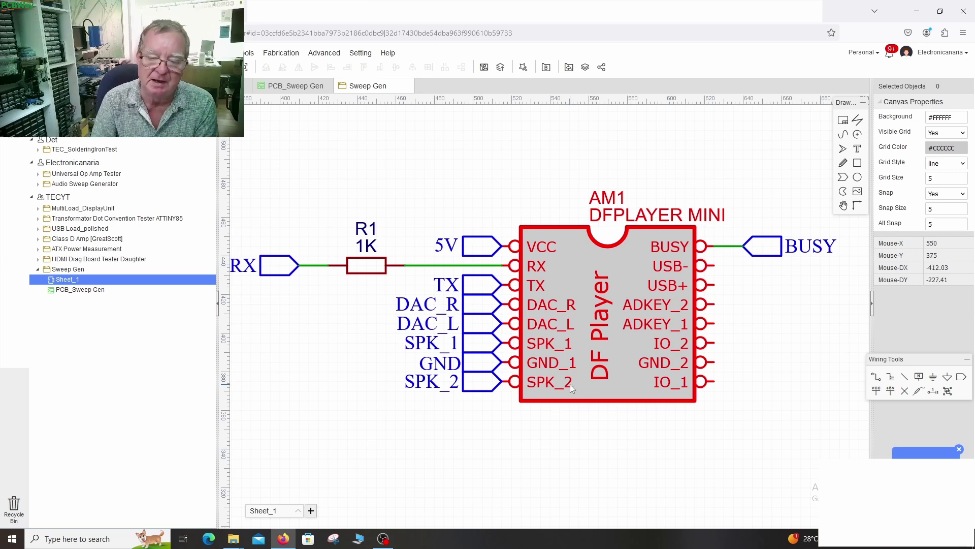
pyautogui.scroll(-2, 572, 387)
pyautogui.scroll(-1, 571, 387)
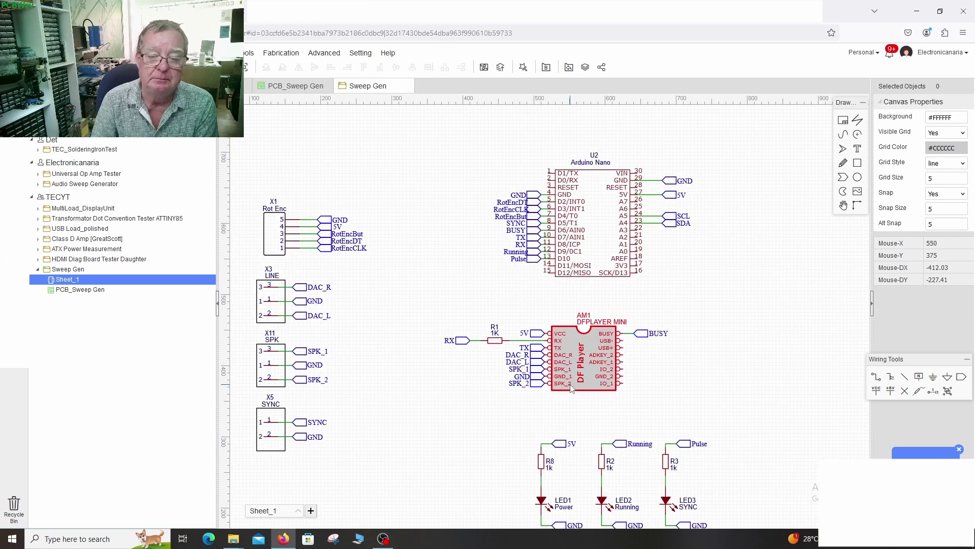
pyautogui.scroll(3, 582, 364)
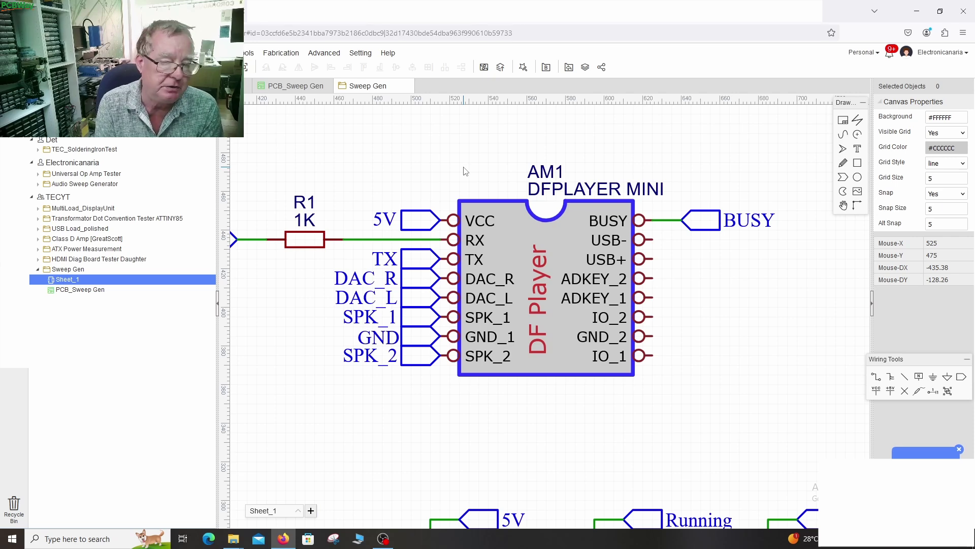
pyautogui.press('k')
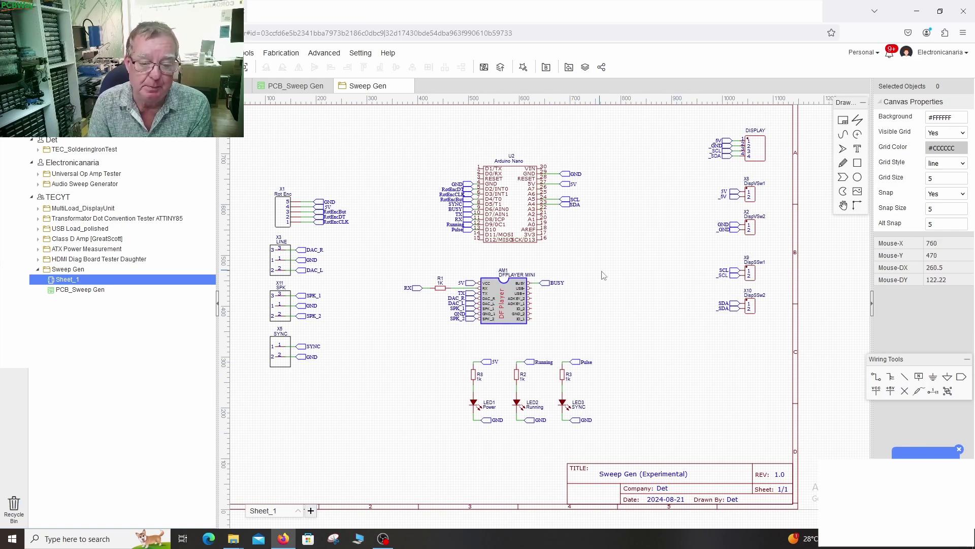
# - Open the Sweep Gen PCB layout and inspect the board in the 3D view from the underside and the component side
pyautogui.click(296, 85)
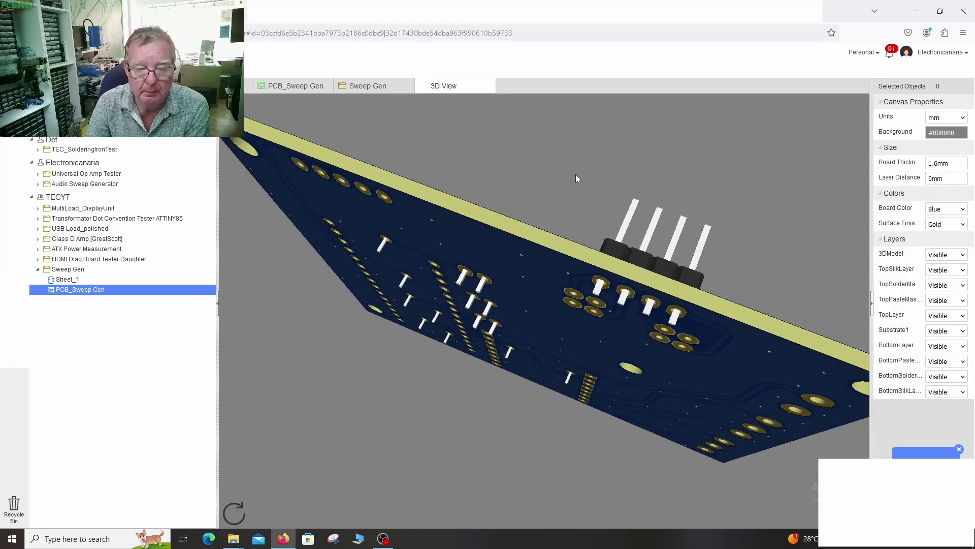
pyautogui.moveTo(568, 187); pyautogui.dragTo(477, 486)
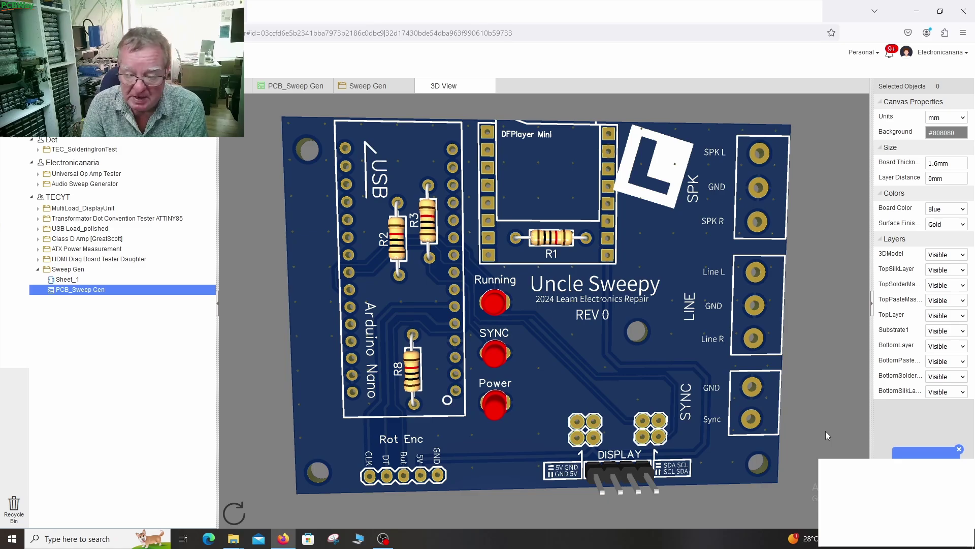
pyautogui.moveTo(825, 430); pyautogui.dragTo(546, 285)
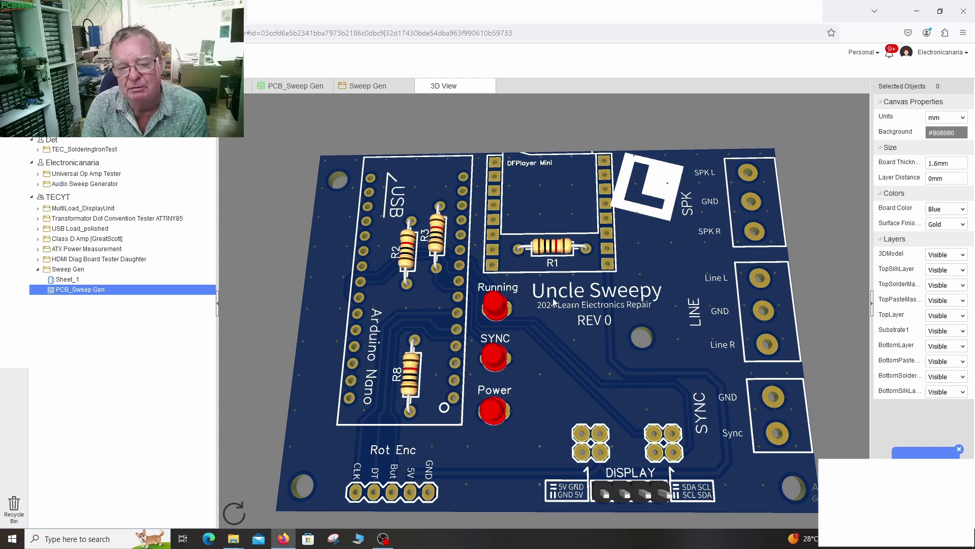
pyautogui.moveTo(556, 303); pyautogui.dragTo(466, 353)
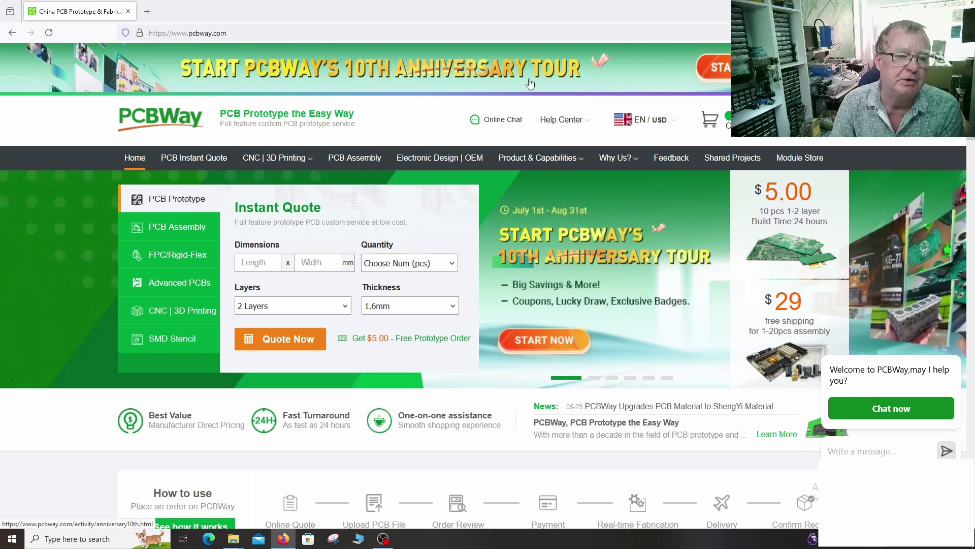
# - Open the PCBWay quick-order PCB quote form and upload the Gerber file Gerber_Sweep-Gen_PCB_Sweep-Gen_2024-08-26
pyautogui.click(194, 158)
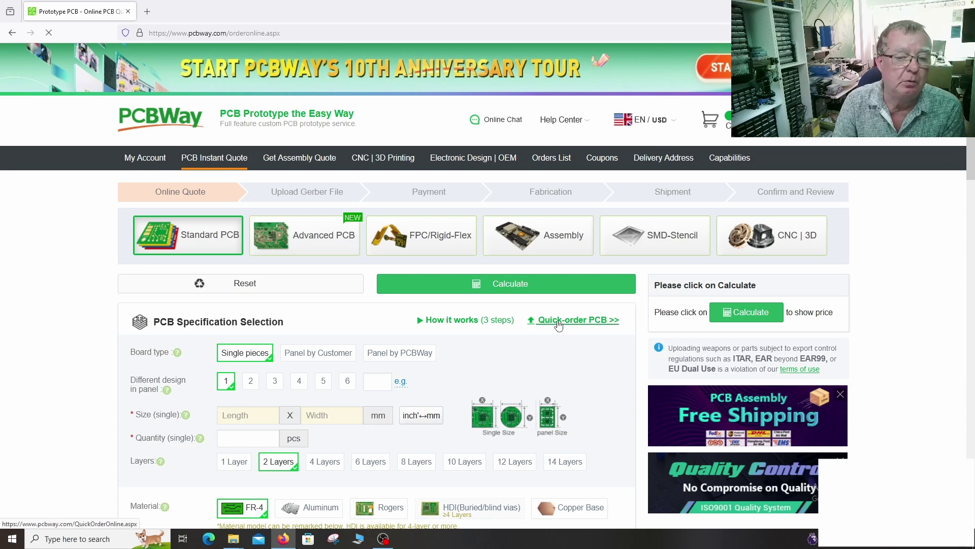
pyautogui.click(558, 323)
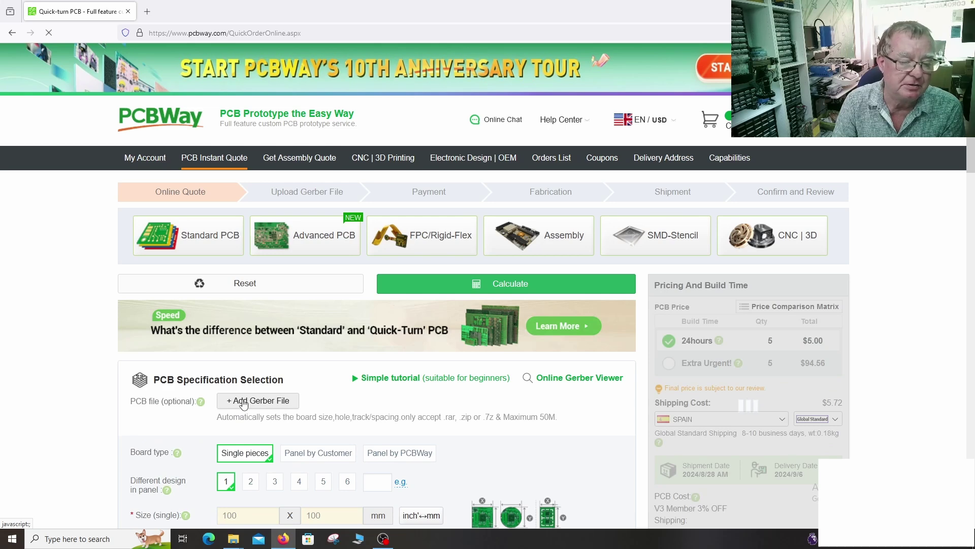
pyautogui.click(243, 402)
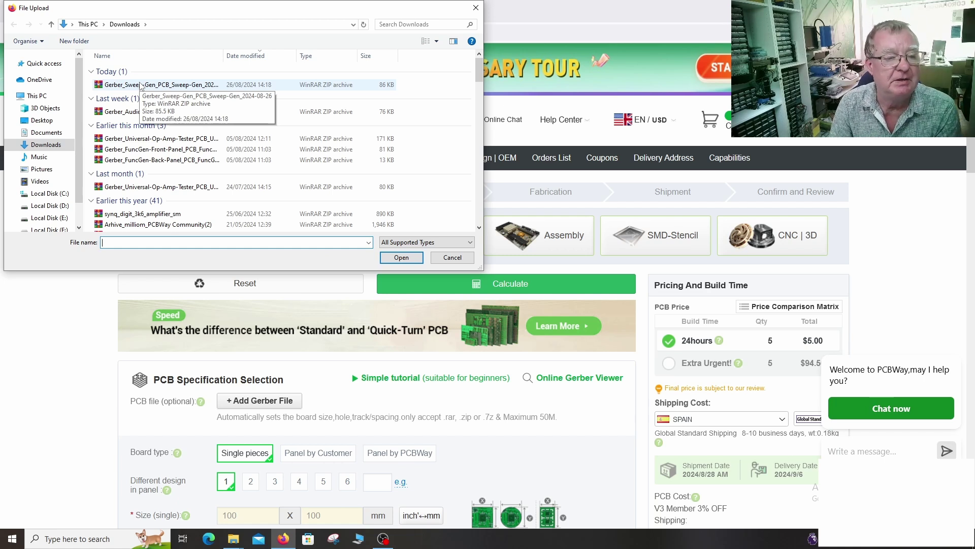
pyautogui.click(141, 85)
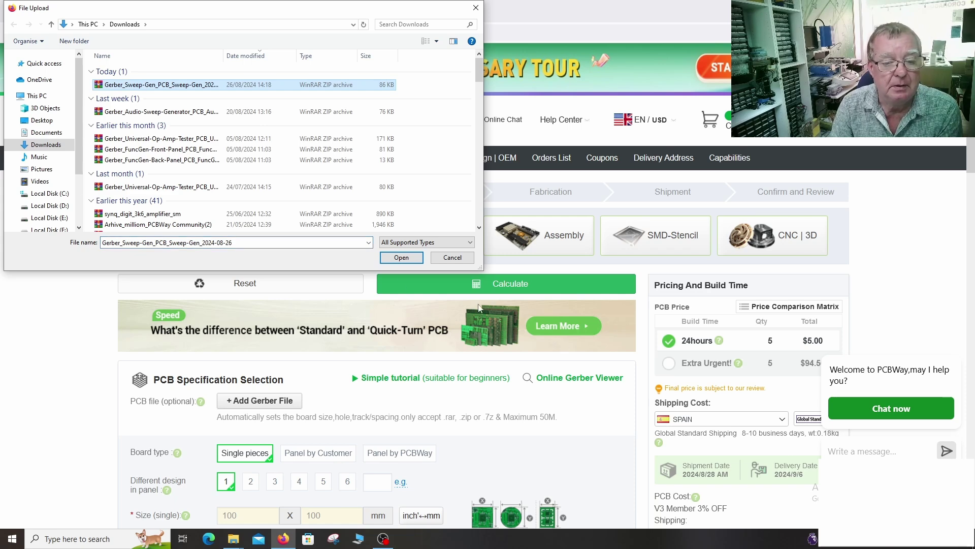
pyautogui.click(401, 258)
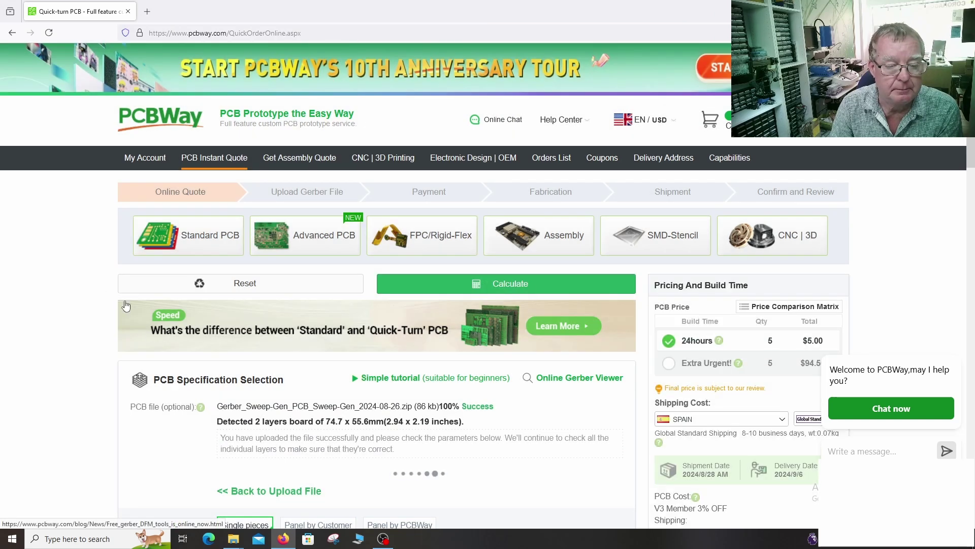
# - Set the board's solder mask colour to red in the PCB specification
pyautogui.scroll(-5, 126, 304)
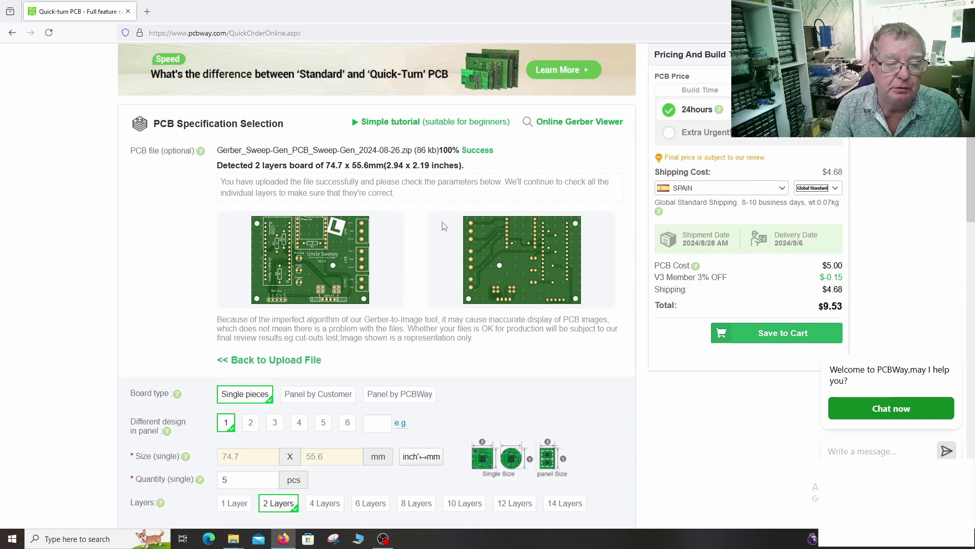
pyautogui.scroll(-9, 361, 315)
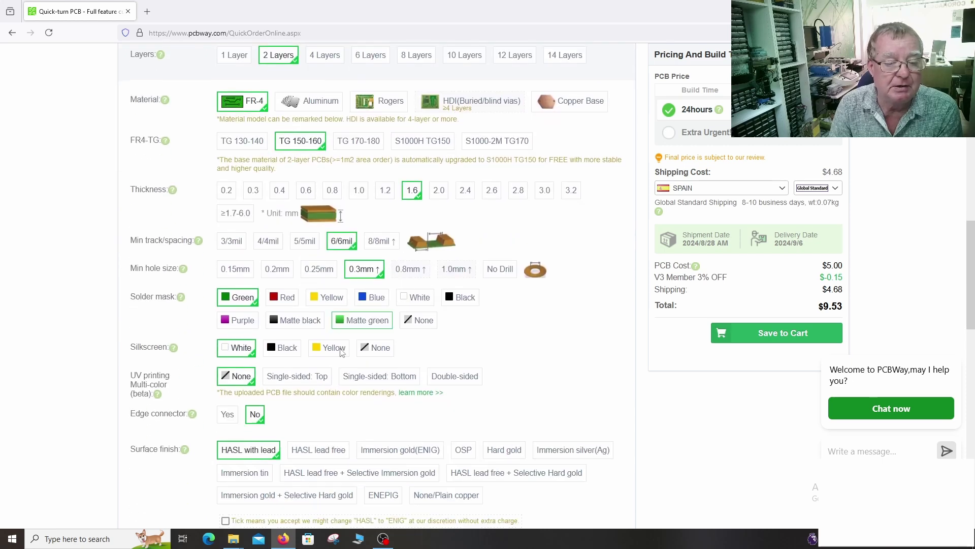
pyautogui.click(283, 297)
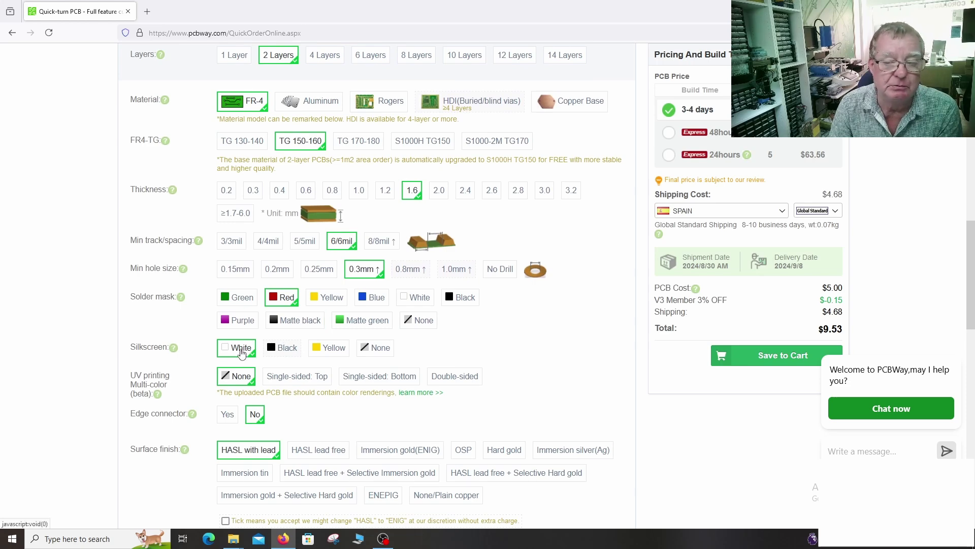
# - Choose Global Direct Shipping to Spain as the order's shipping method and apply it
pyautogui.scroll(10, 241, 353)
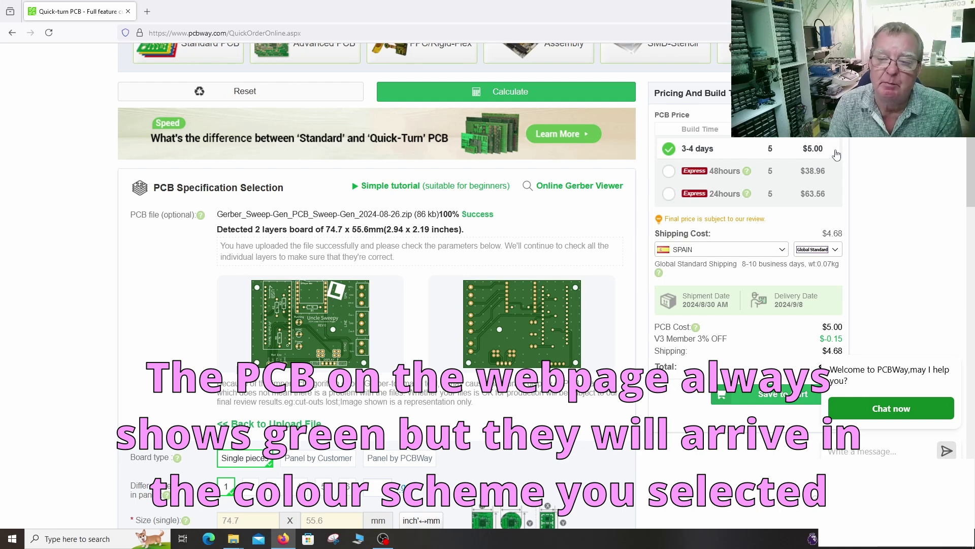
pyautogui.click(783, 249)
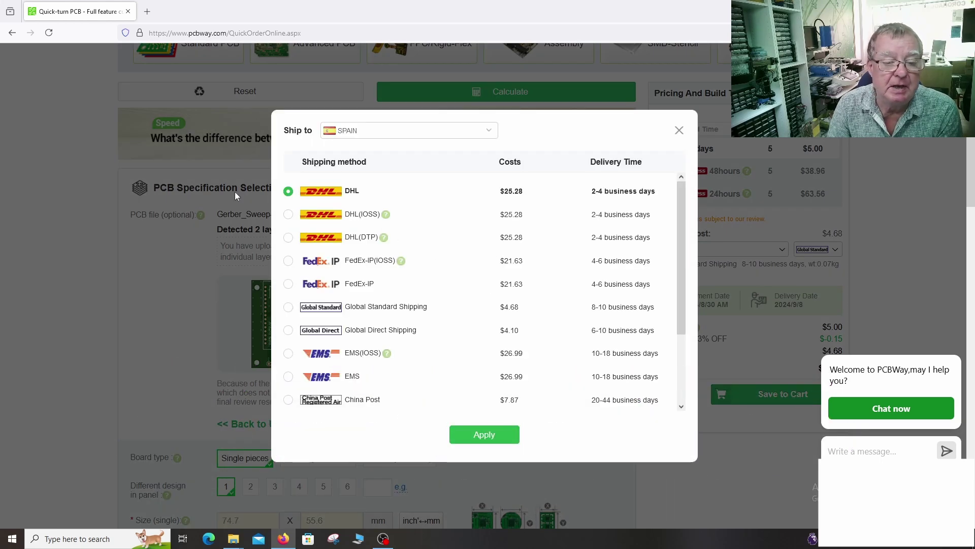
pyautogui.click(288, 330)
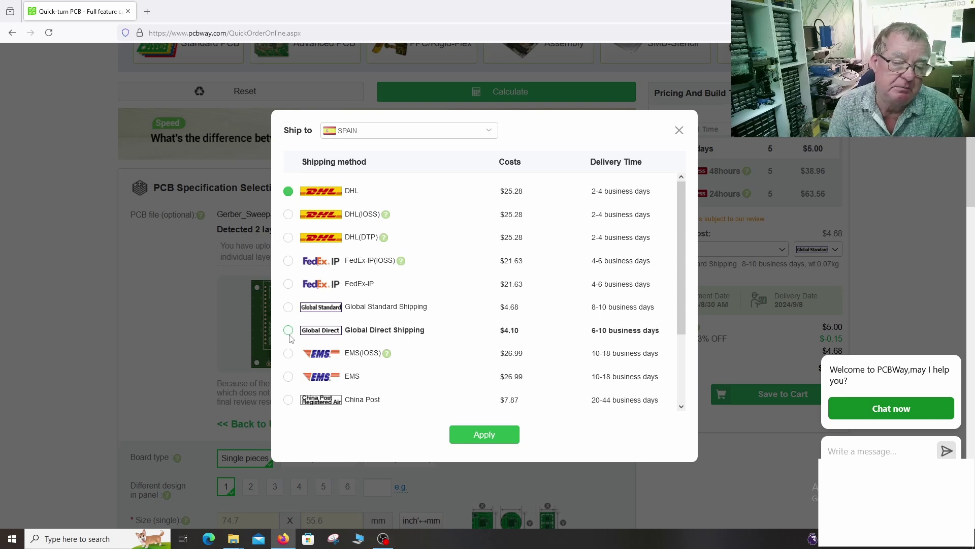
pyautogui.click(495, 437)
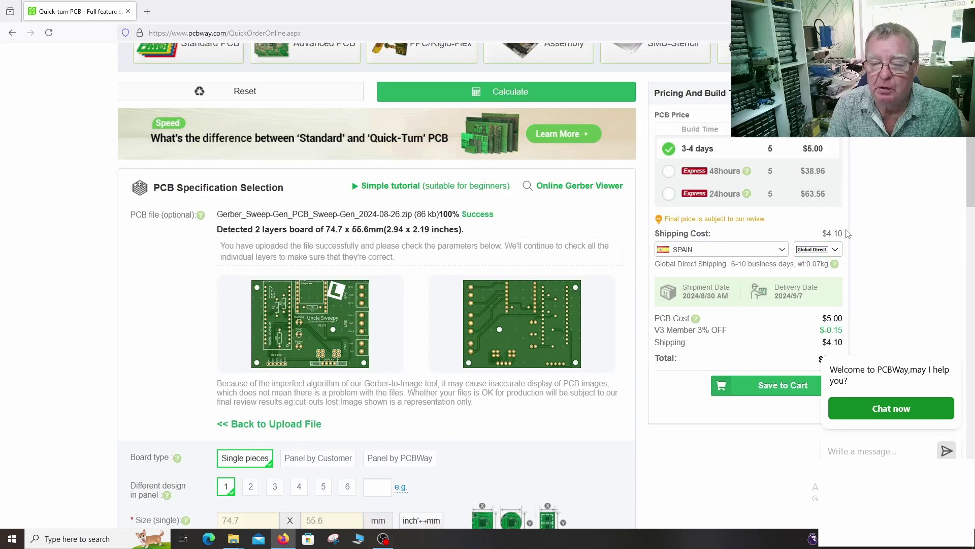
pyautogui.scroll(-2, 847, 233)
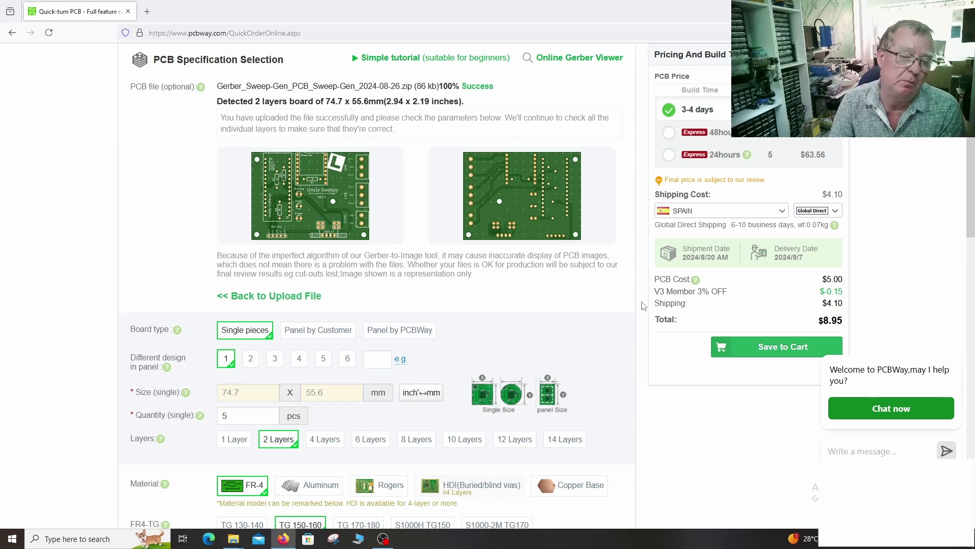
pyautogui.scroll(5, 643, 305)
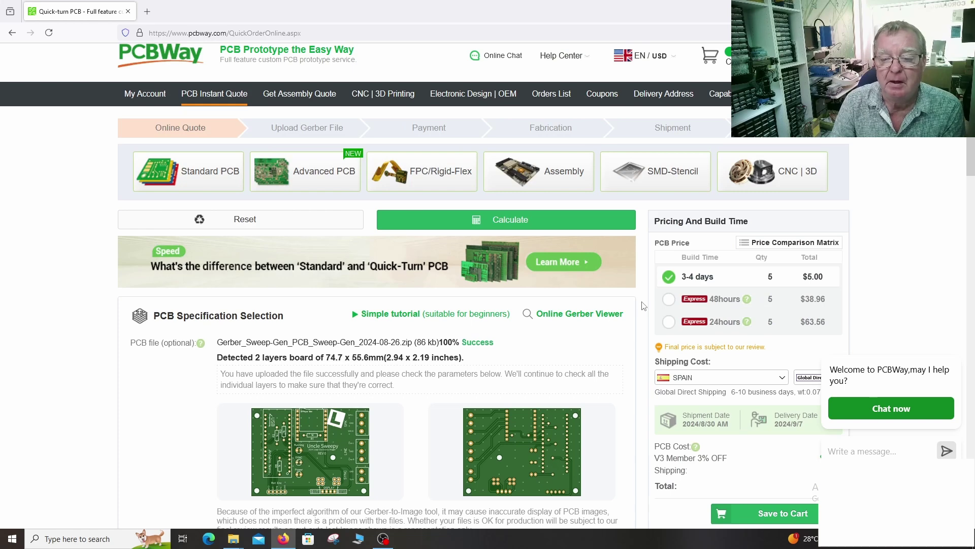
pyautogui.scroll(-4, 644, 306)
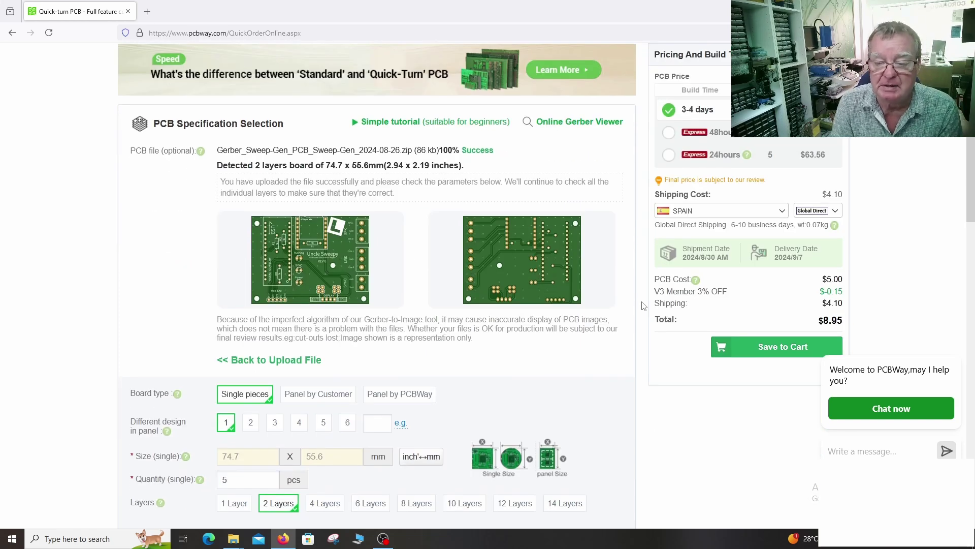